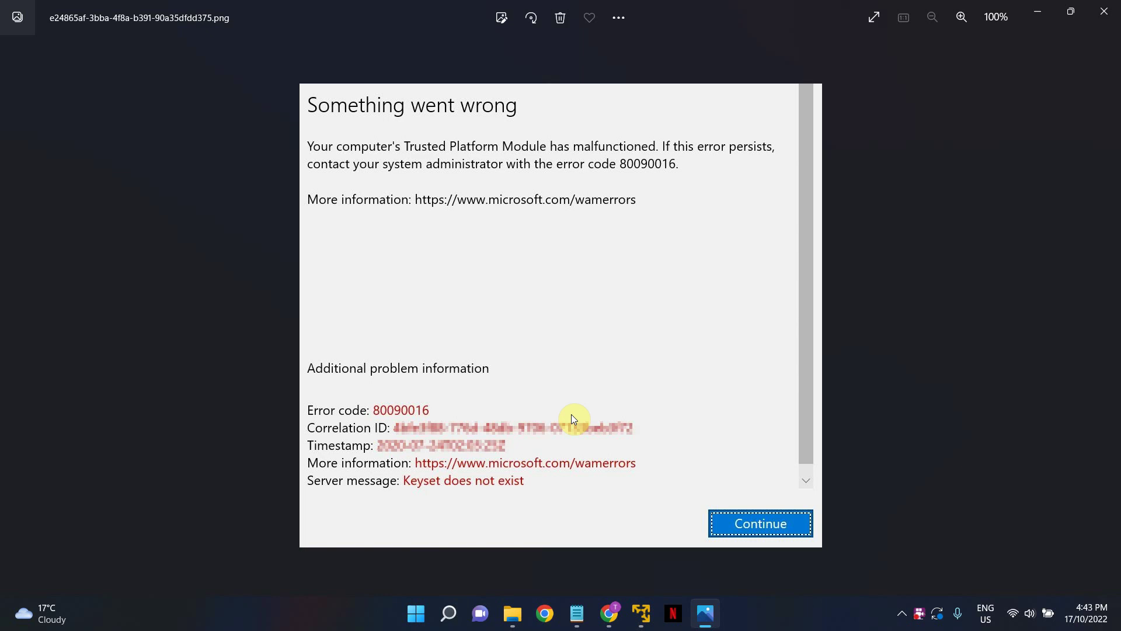
Switch from the Photos error screenshot to the Windows 10 virtual machine in VMware Workstation Player.
left_click(640, 613)
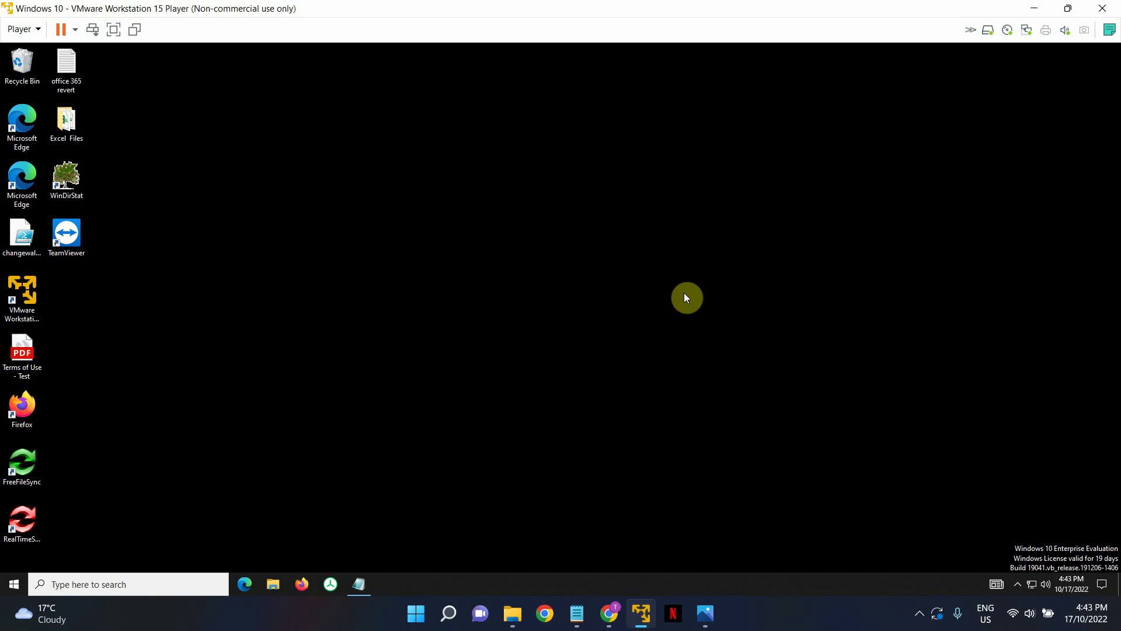
Search 'reg' and launch Registry Editor as administrator, approving the UAC prompt.
left_click(92, 576)
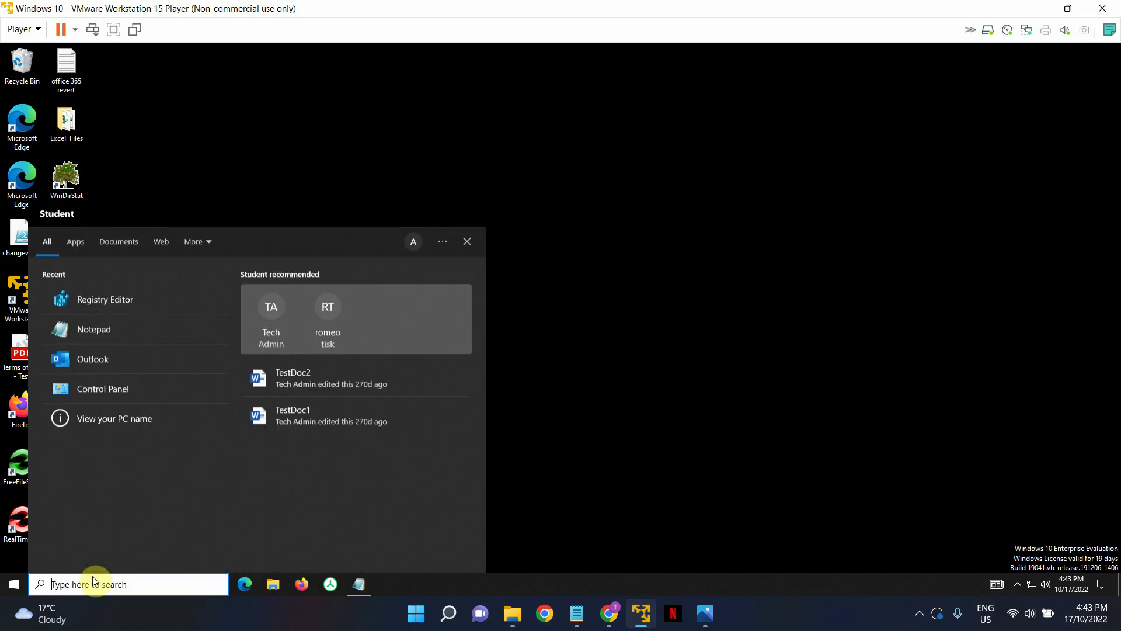
type("reg")
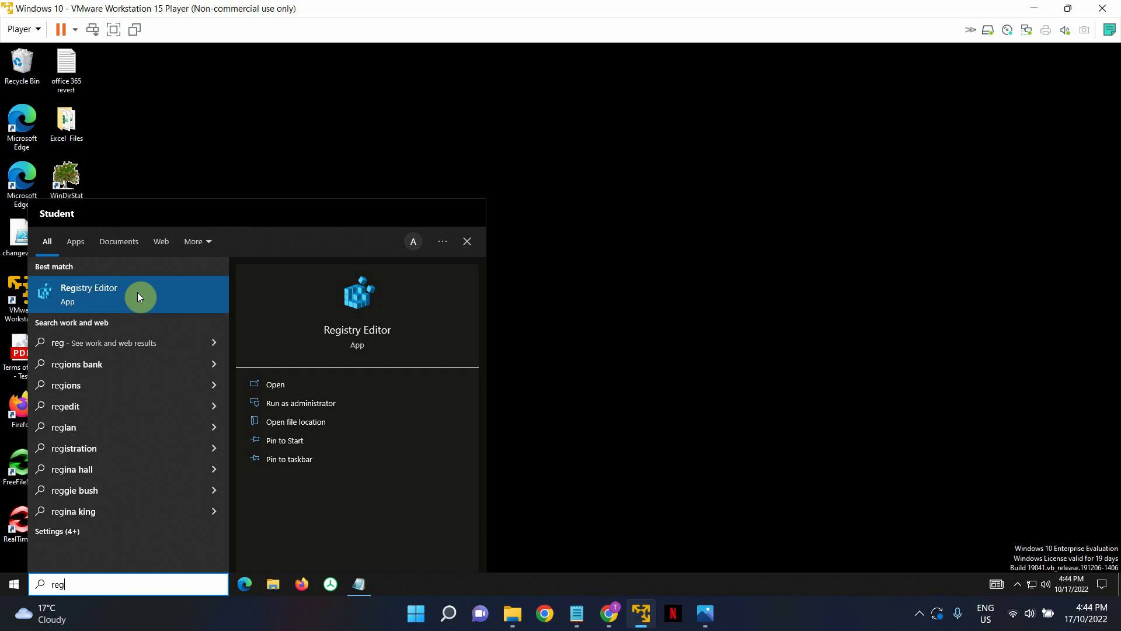
left_click(301, 410)
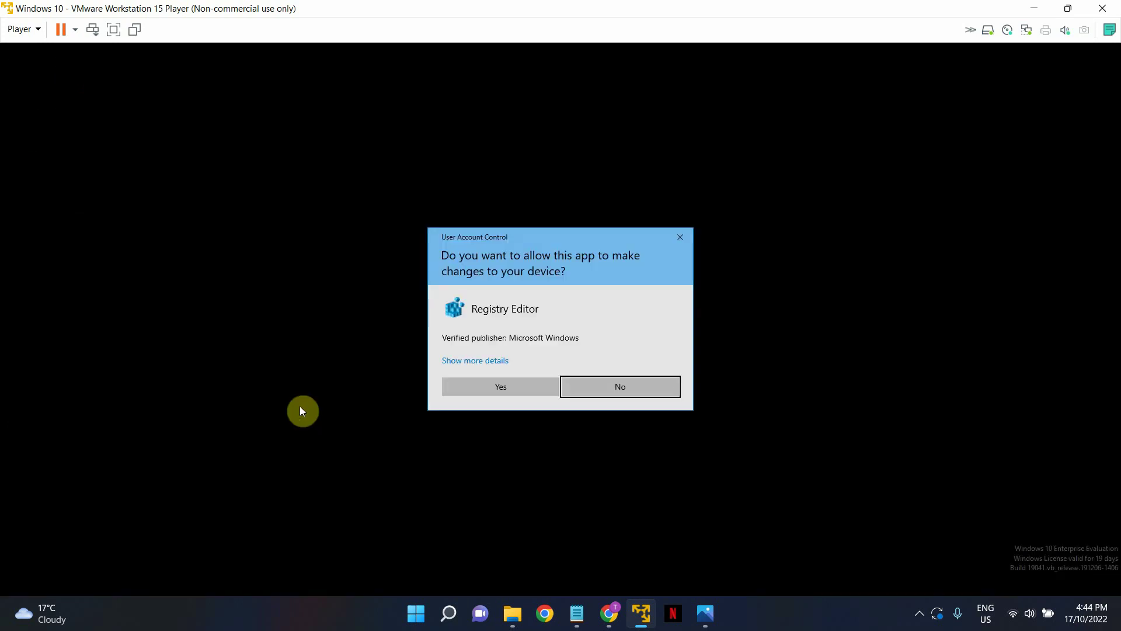
left_click(473, 391)
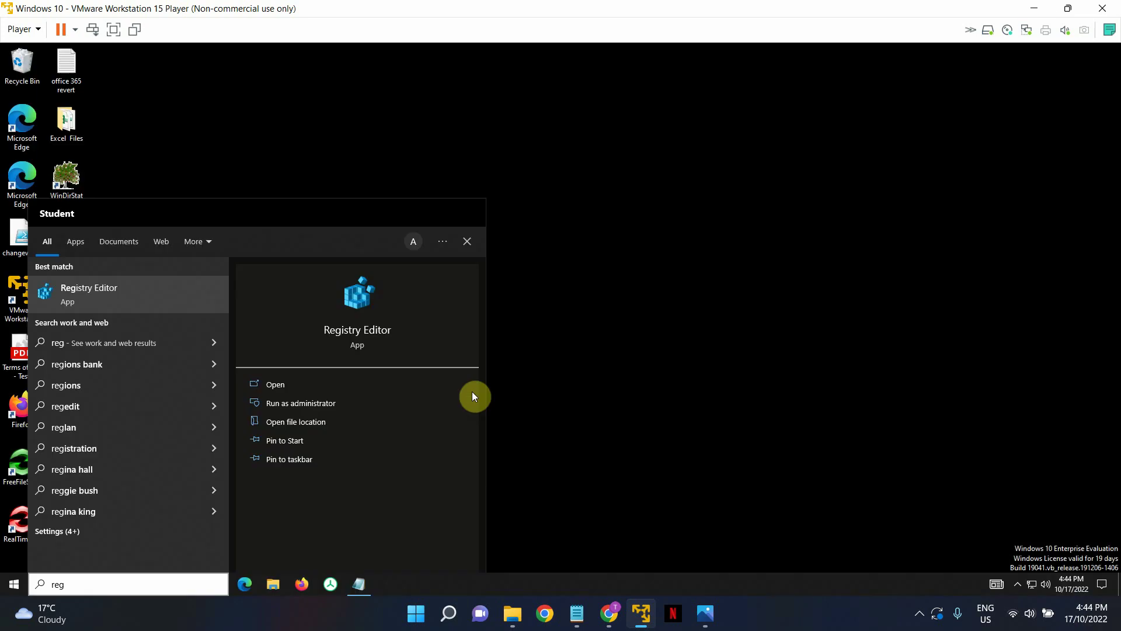
left_click(641, 326)
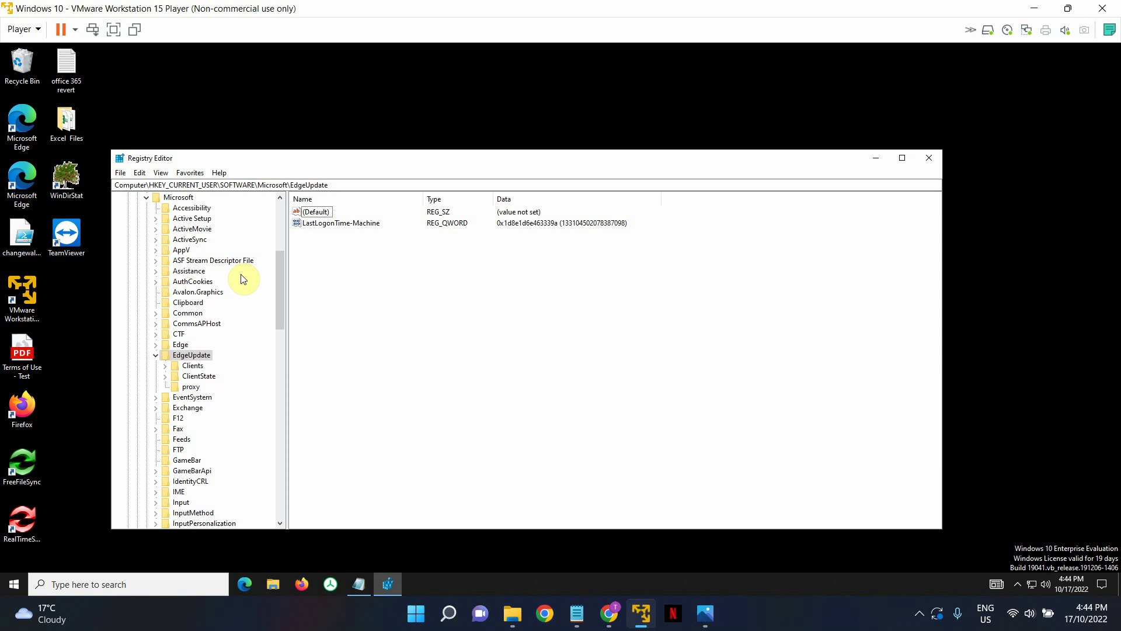
Export the registry via File > Export to the Desktop as 'Backup 17.10'.
left_click(121, 174)
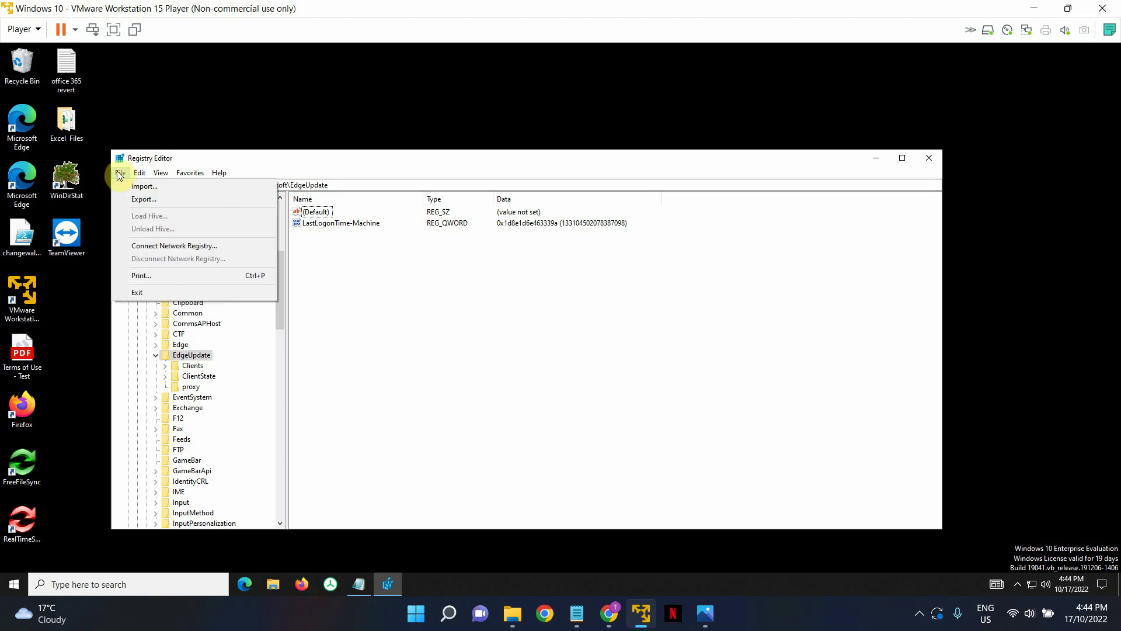
left_click(129, 200)
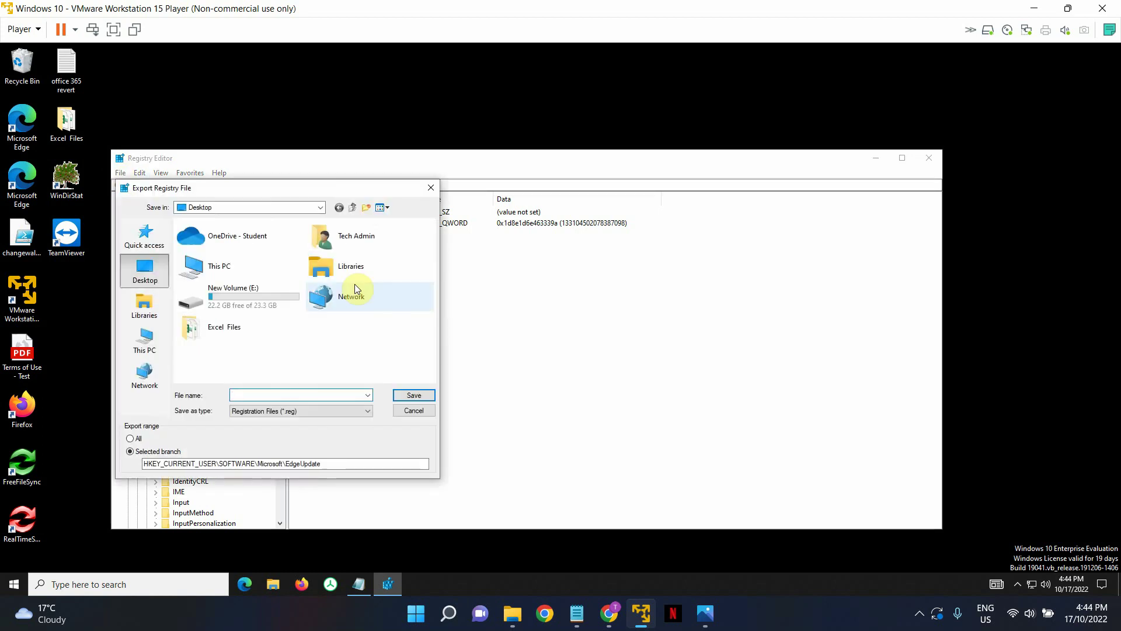
type("Backup")
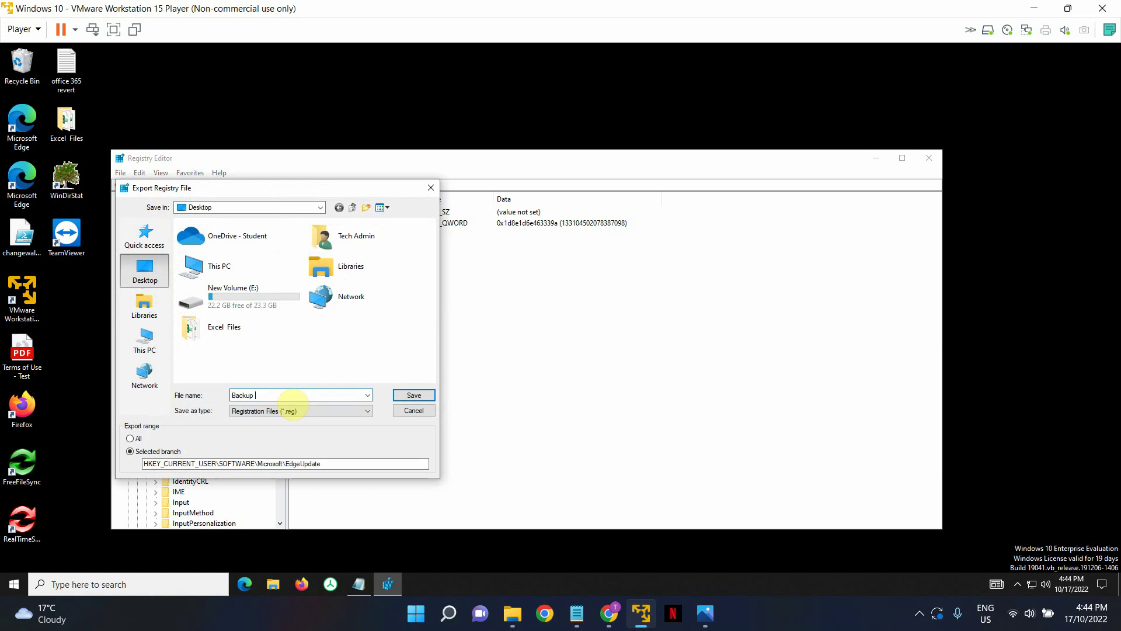
type(" 17.10")
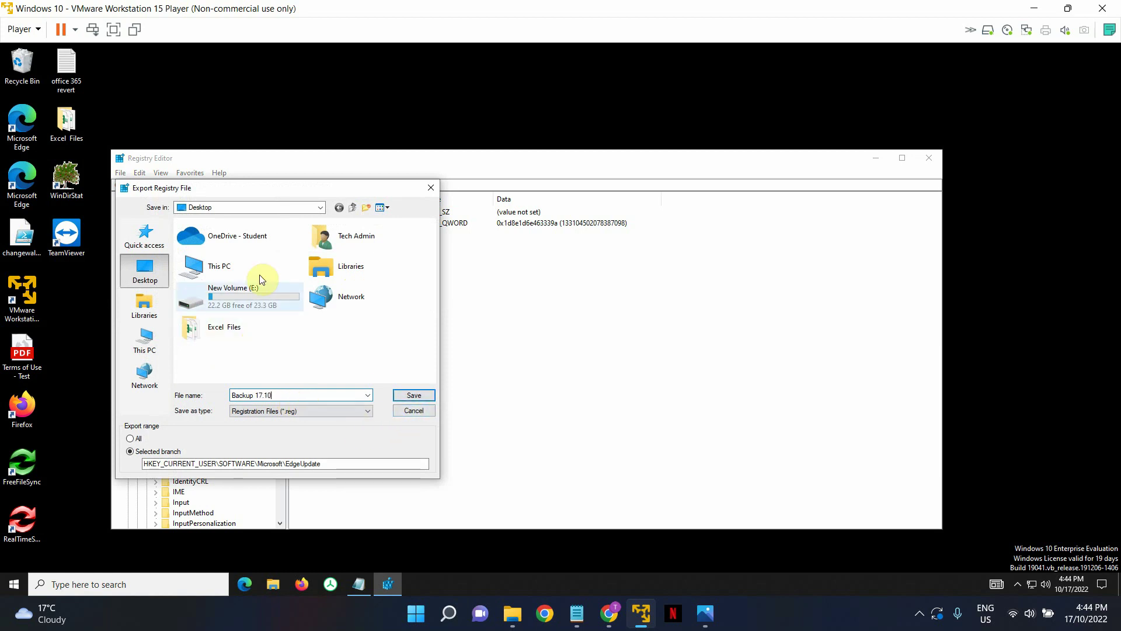
left_click(410, 396)
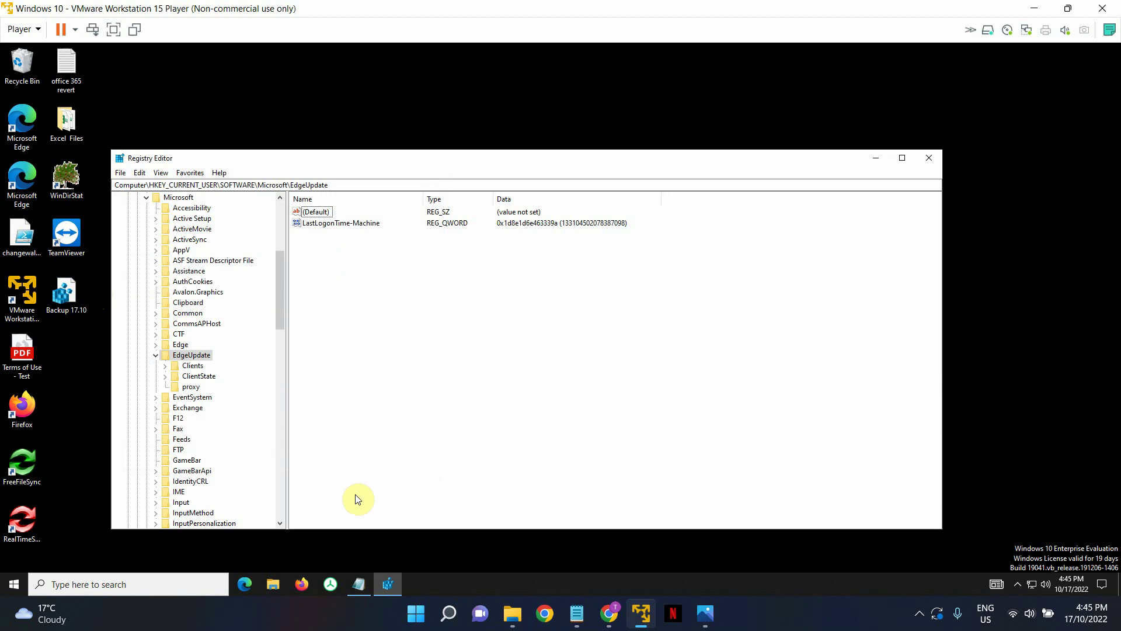
Select the Office 16.0 Common\Identity key path in the Notepad notes for copying.
left_click(361, 595)
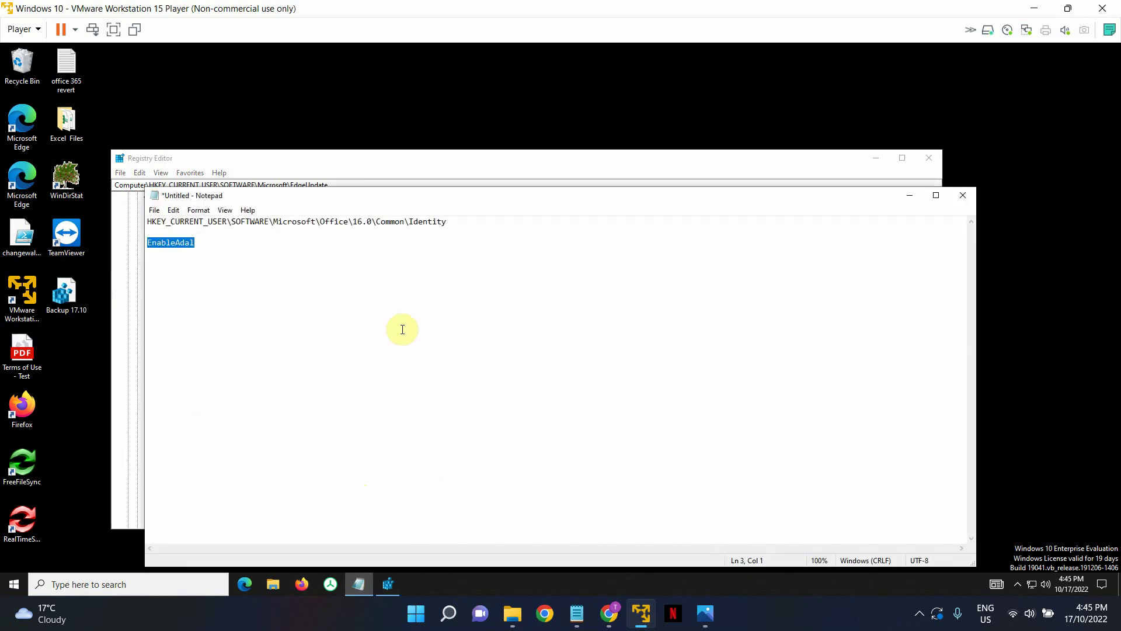
left_click(476, 218)
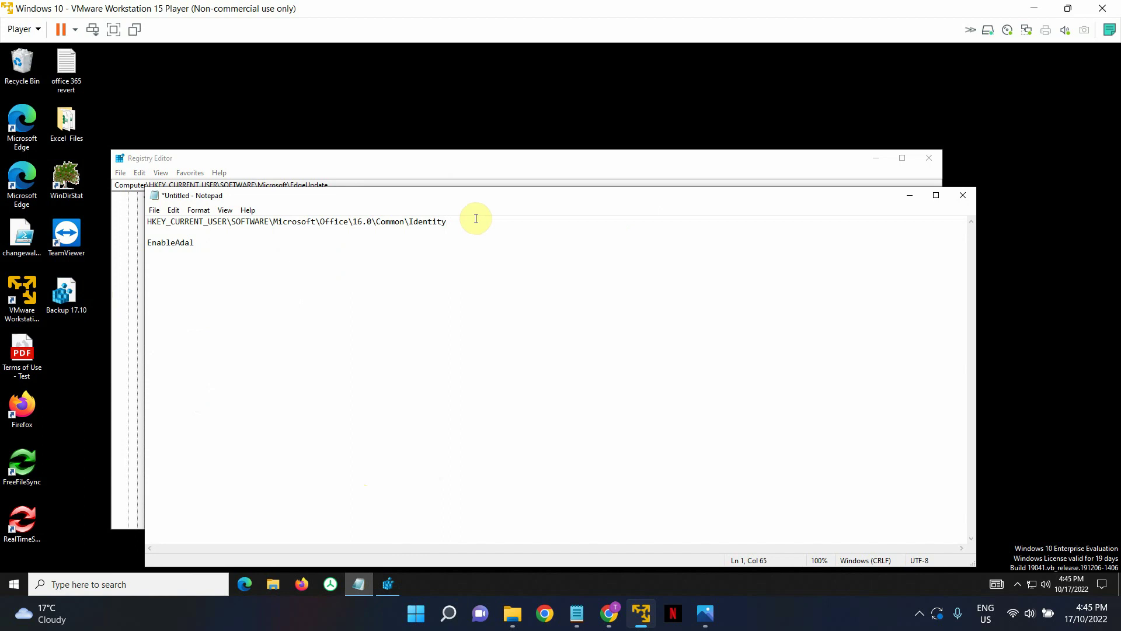
double_click(179, 242)
left_click_drag(173, 231, 143, 221)
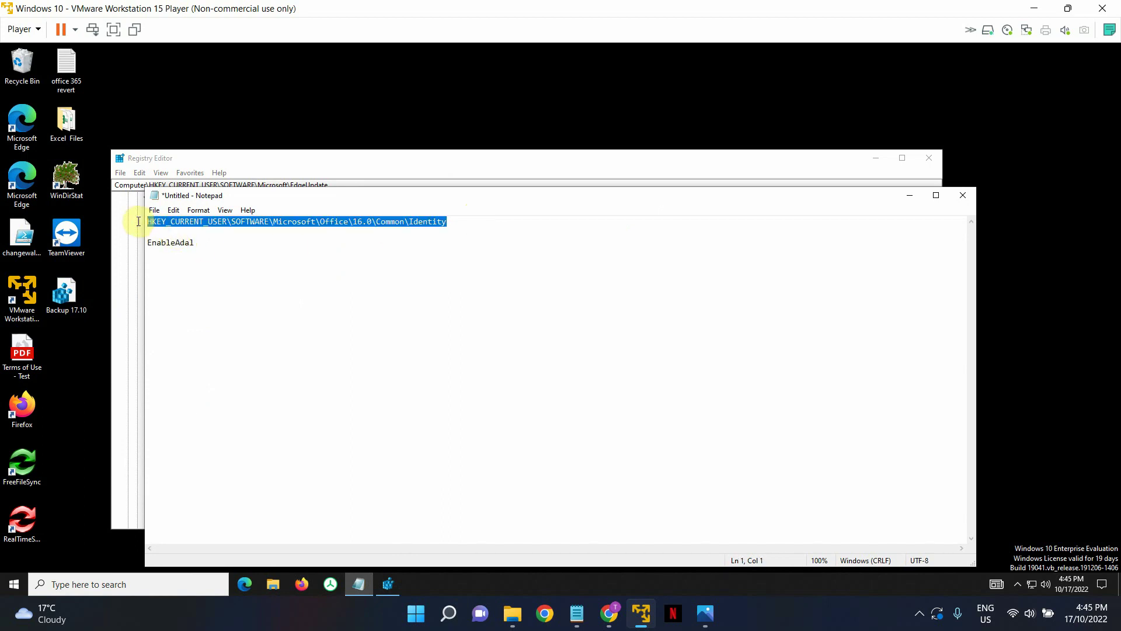
left_click_drag(215, 248, 151, 243)
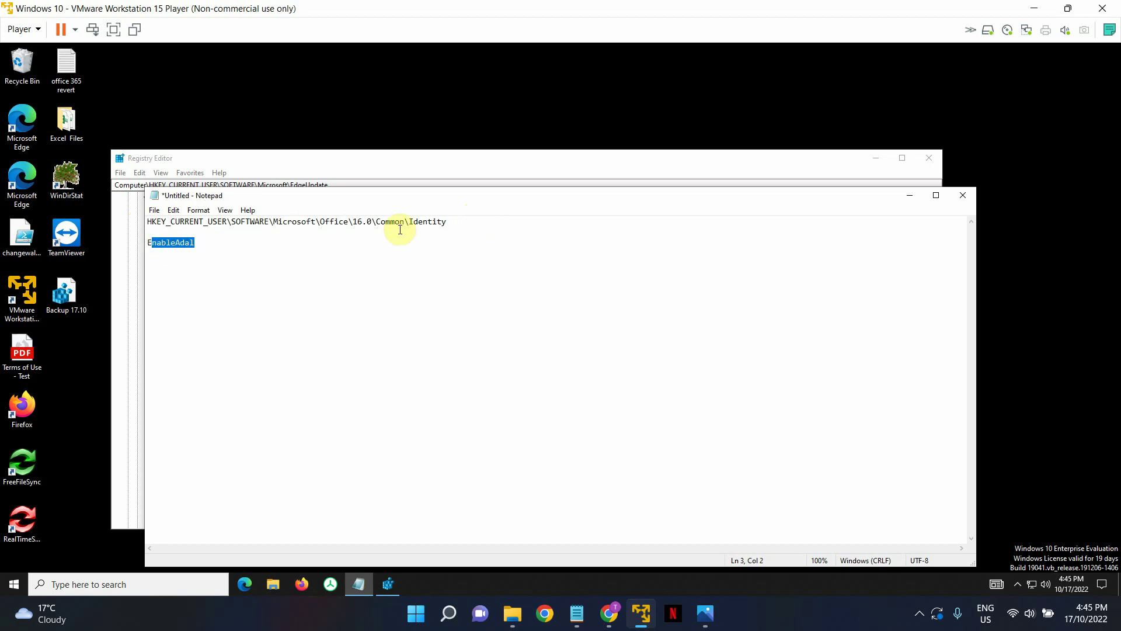
left_click(465, 223)
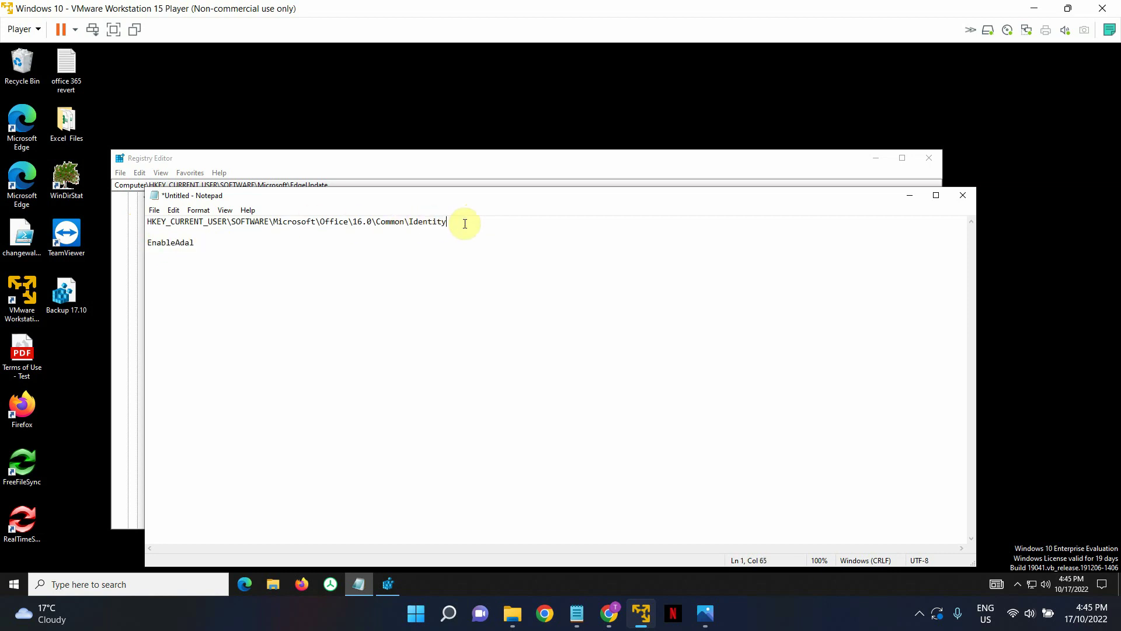
key("shift+Home")
key("ctrl+c")
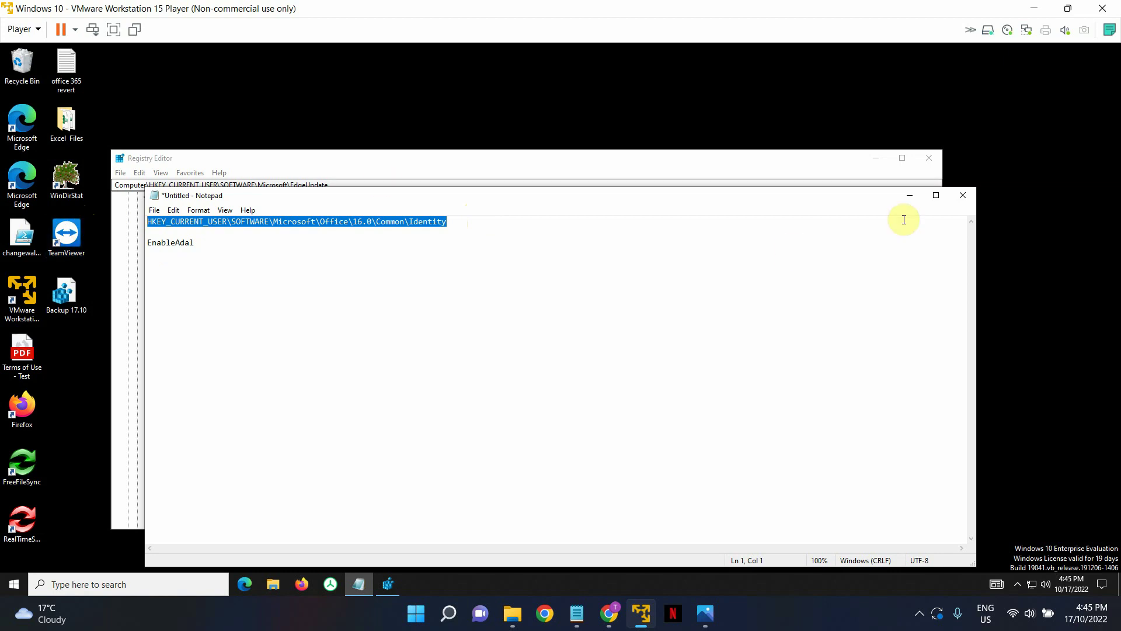
Paste HKEY_CURRENT_USER\SOFTWARE\Microsoft\Office\16.0\Common\Identity into the address bar and go there.
left_click(911, 199)
left_click(403, 184)
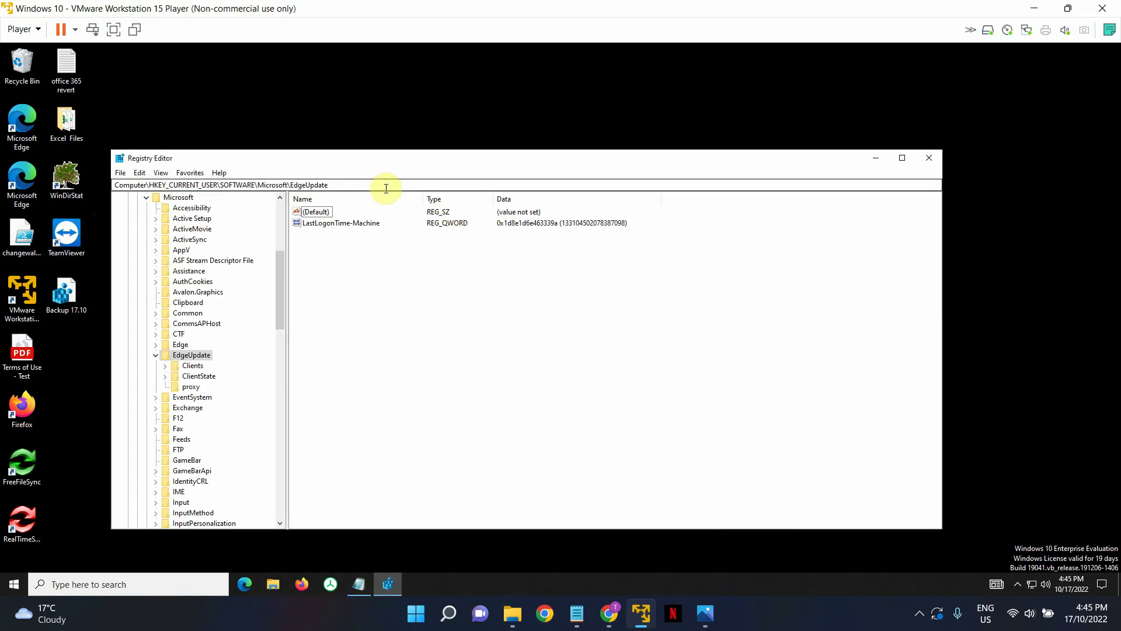
key("BackSpace")
key("BackSpace")
key("BackSpace")
key("BackSpace")
key("BackSpace")
key("BackSpace")
key("BackSpace")
key("BackSpace")
key("BackSpace")
key("BackSpace")
key("BackSpace")
key("BackSpace")
key("BackSpace")
key("BackSpace")
key("BackSpace")
key("BackSpace")
key("BackSpace")
key("BackSpace")
key("BackSpace")
key("BackSpace")
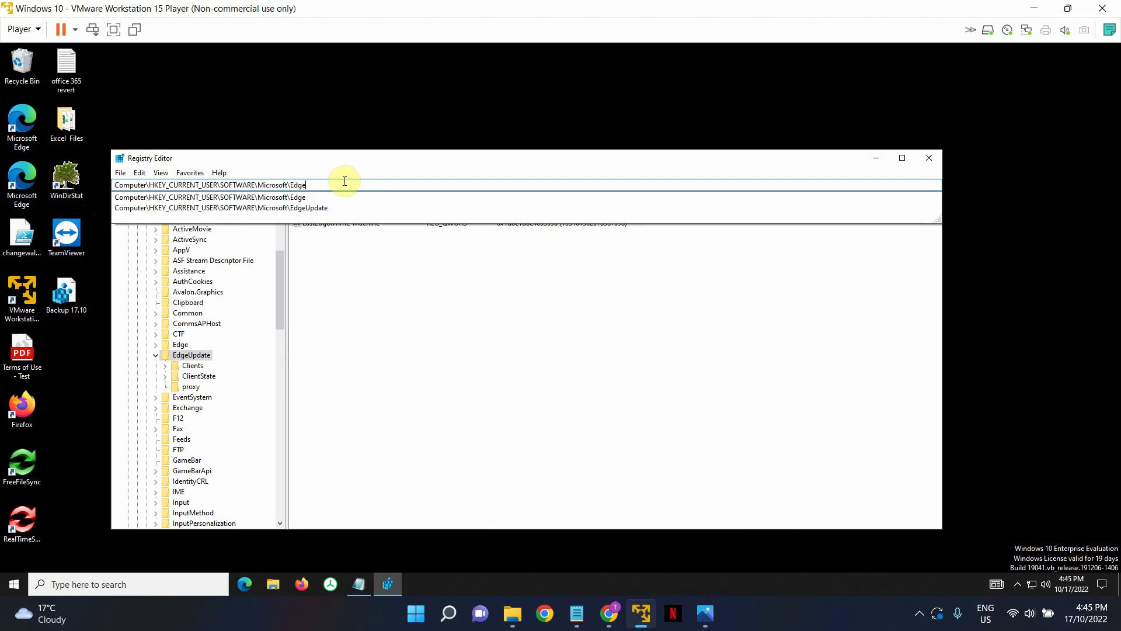
key("BackSpace")
key("BackSpace")
key("BackSpace")
key("BackSpace")
key("BackSpace")
key("BackSpace")
key("BackSpace")
key("BackSpace")
key("BackSpace")
key("BackSpace")
key("BackSpace")
key("BackSpace")
key("BackSpace")
key("BackSpace")
key("BackSpace")
key("BackSpace")
key("BackSpace")
key("BackSpace")
key("BackSpace")
key("BackSpace")
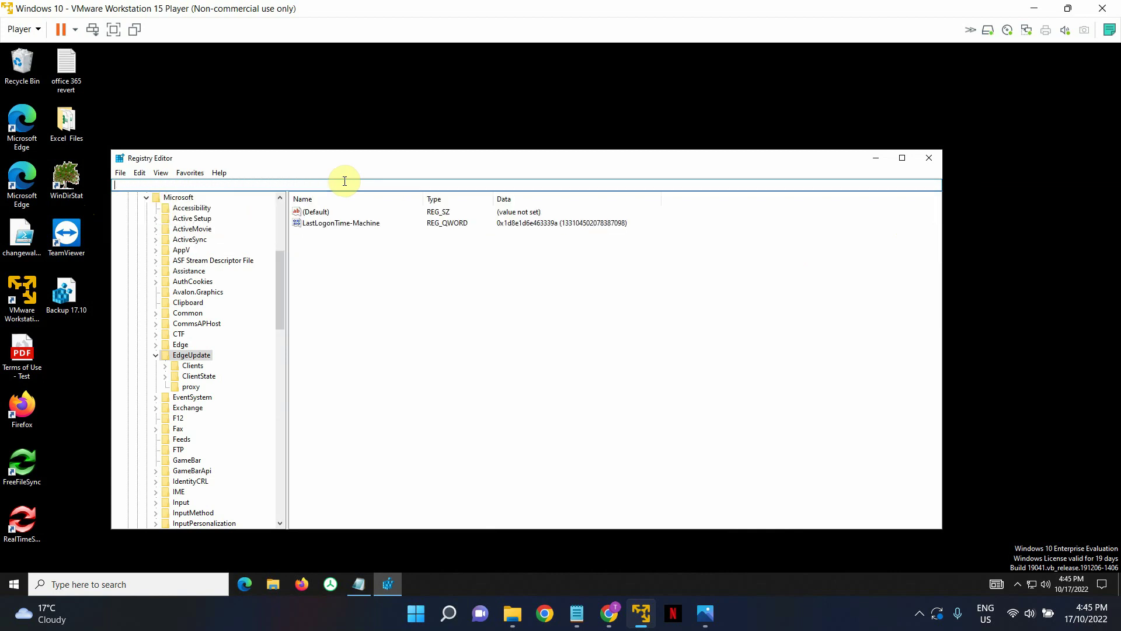
key("ctrl+v")
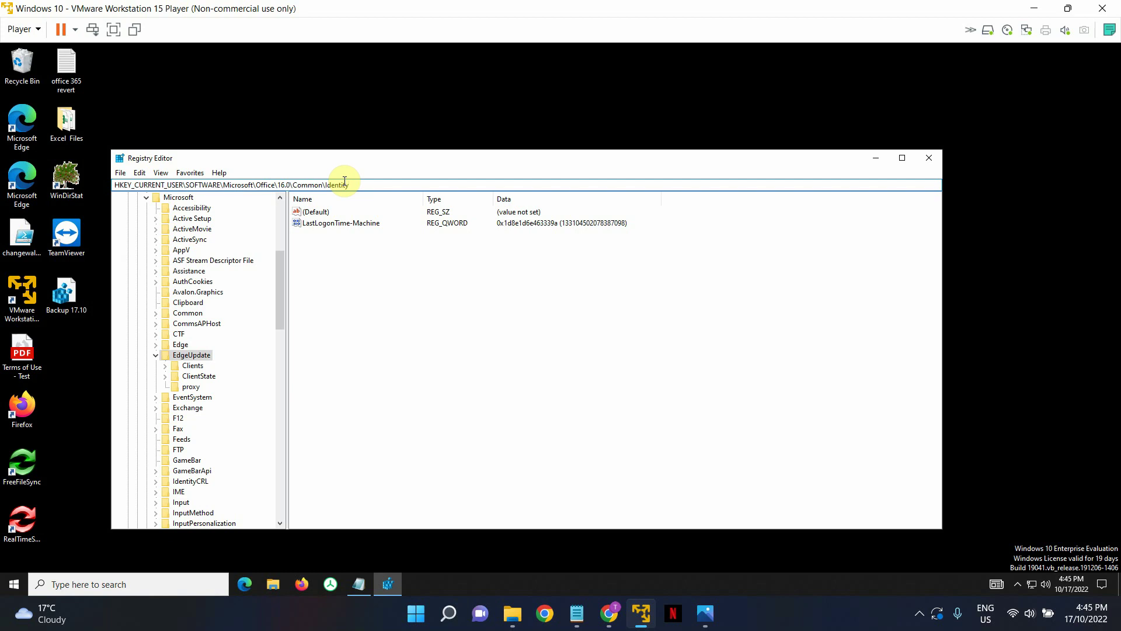
key("Return")
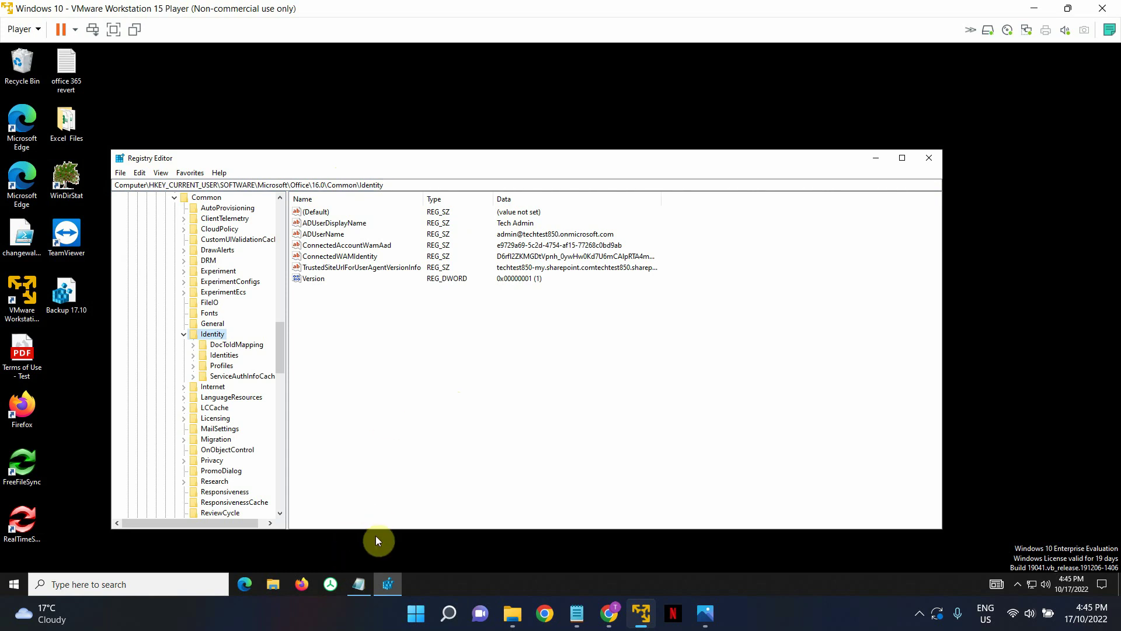
After checking the notes, add a DWORD (32-bit) value, New Value #1, to the Identity key.
left_click(355, 591)
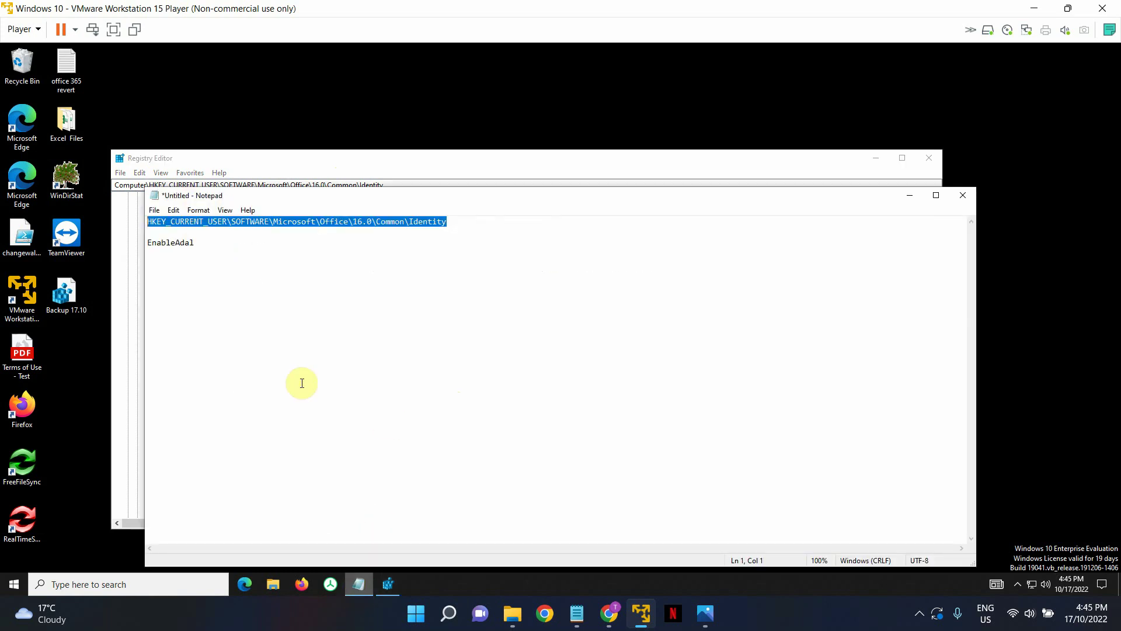
left_click(206, 243)
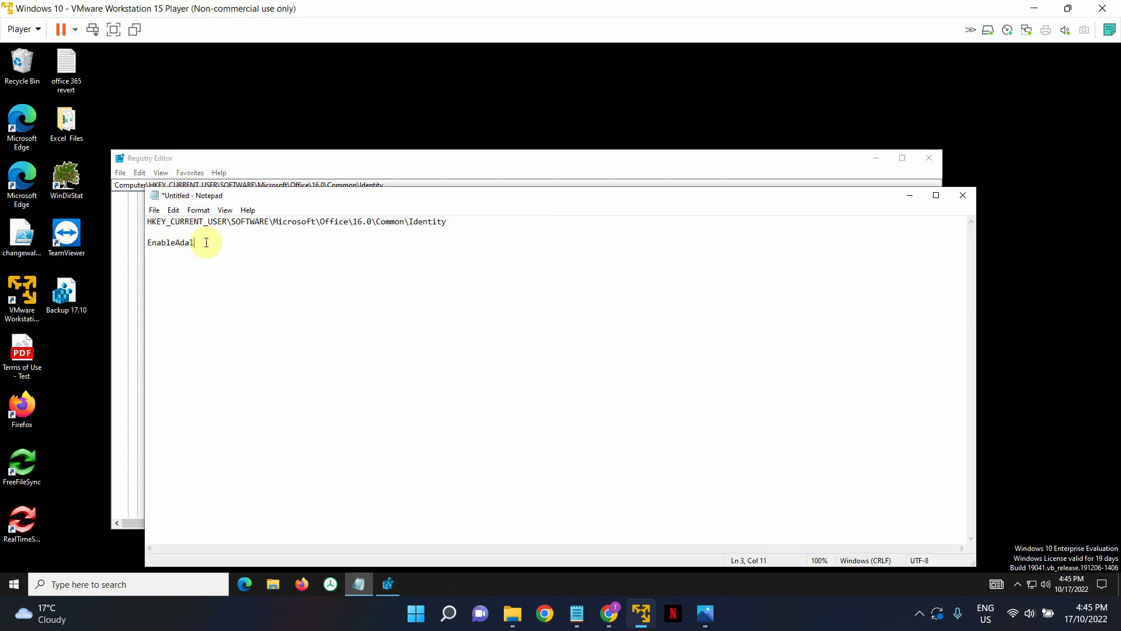
left_click(912, 195)
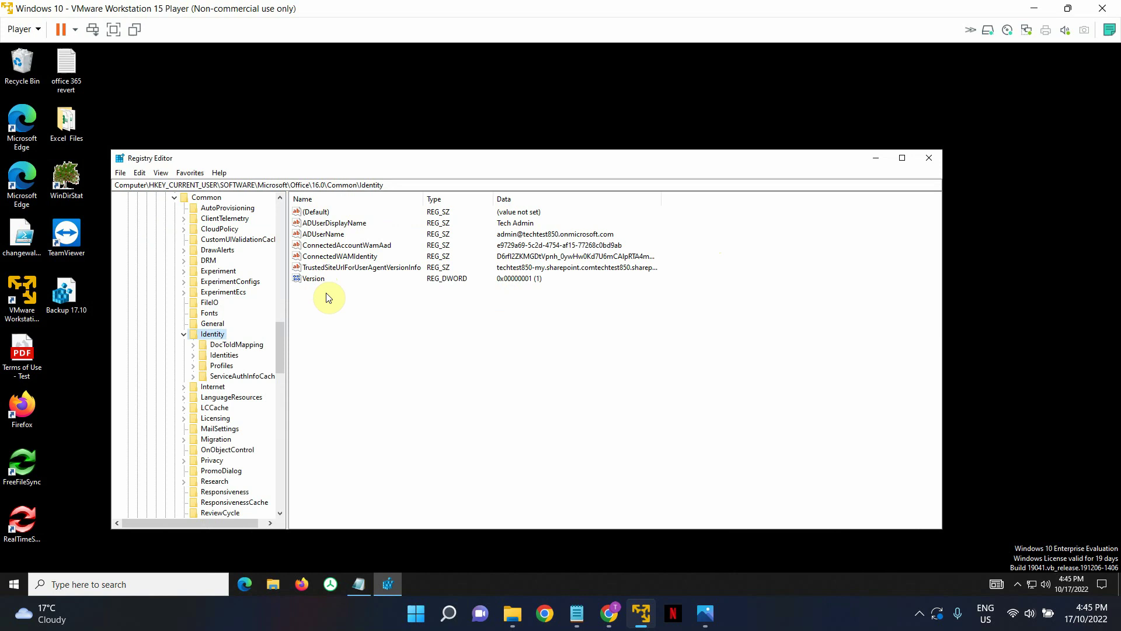
right_click(368, 340)
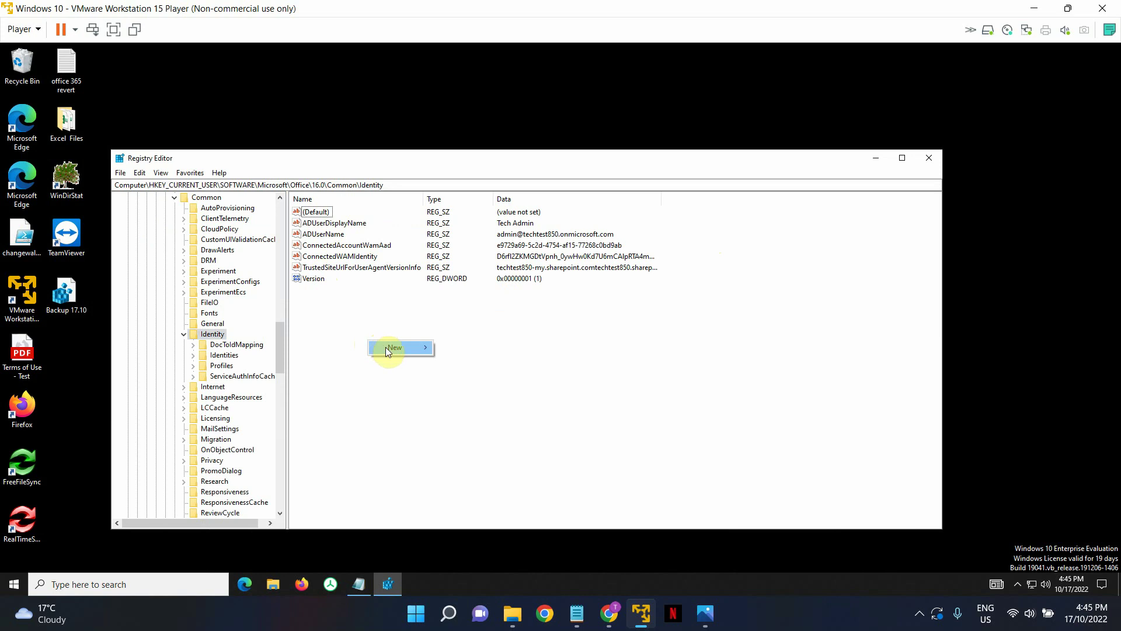
mouse_move(385, 347)
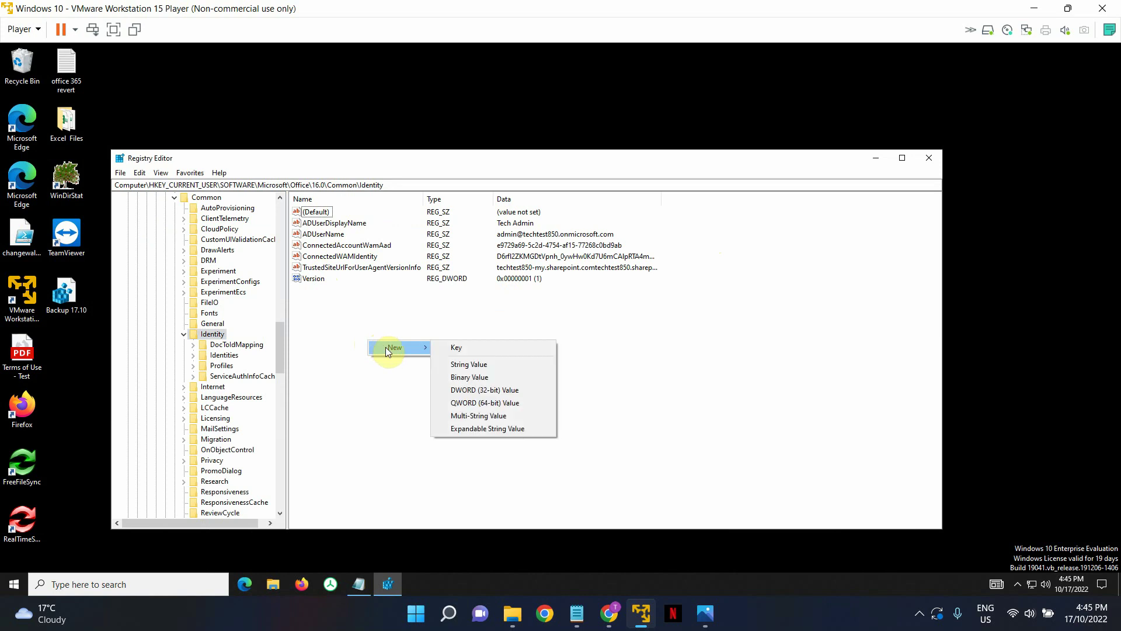
left_click(481, 390)
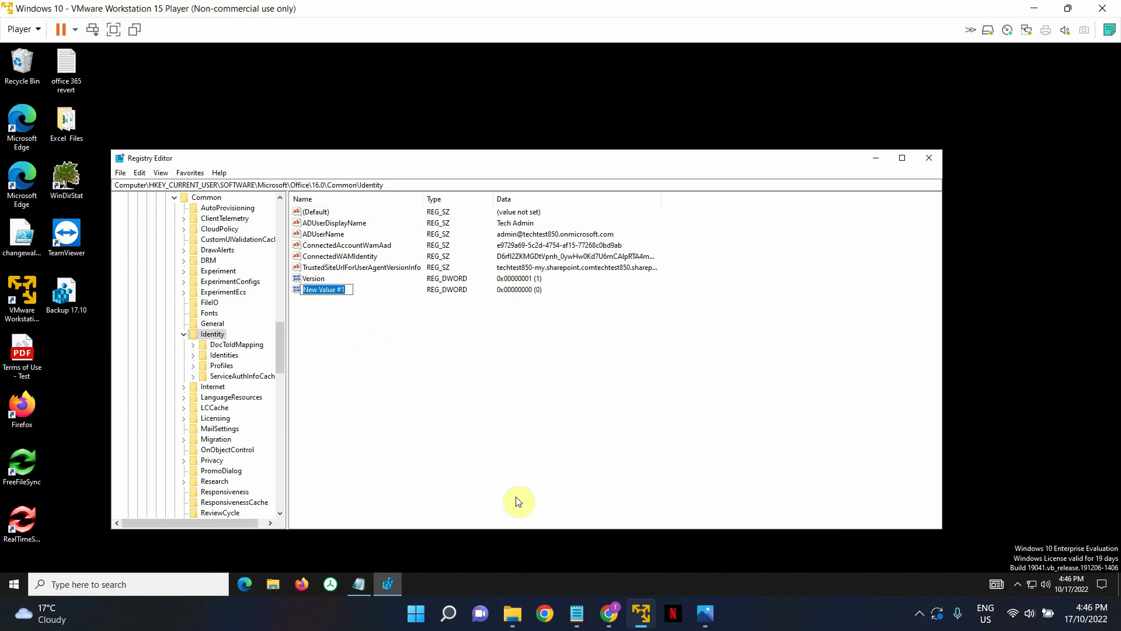
Copy EnableAdal from the notes and rename New Value #1 to EnableAdal.
left_click(366, 580)
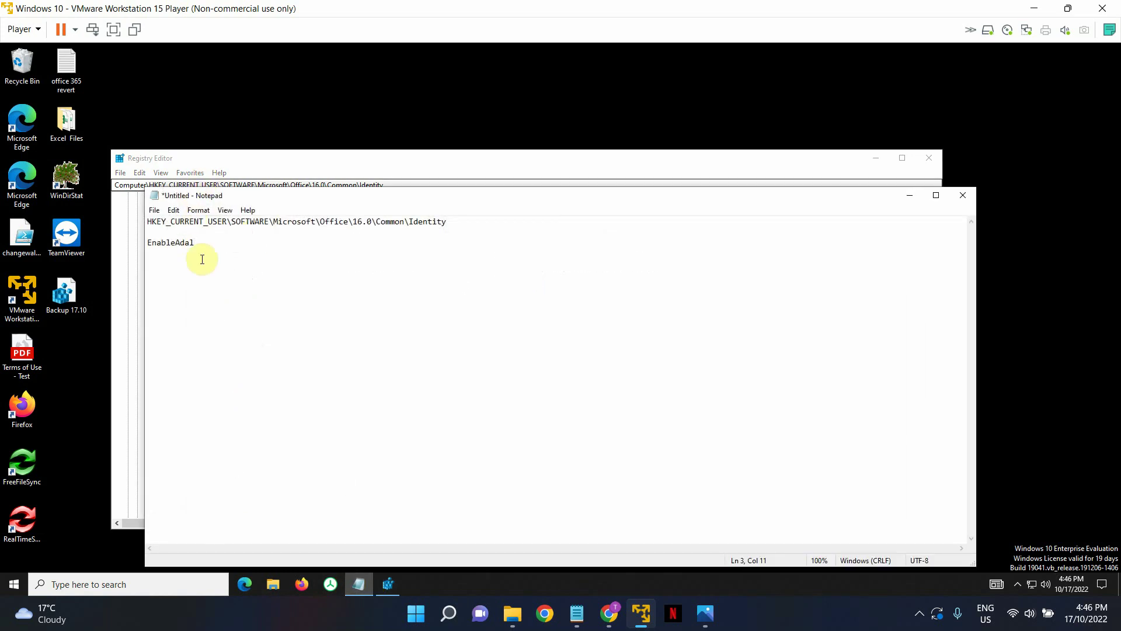
left_click_drag(203, 247, 70, 237)
key("ctrl+c")
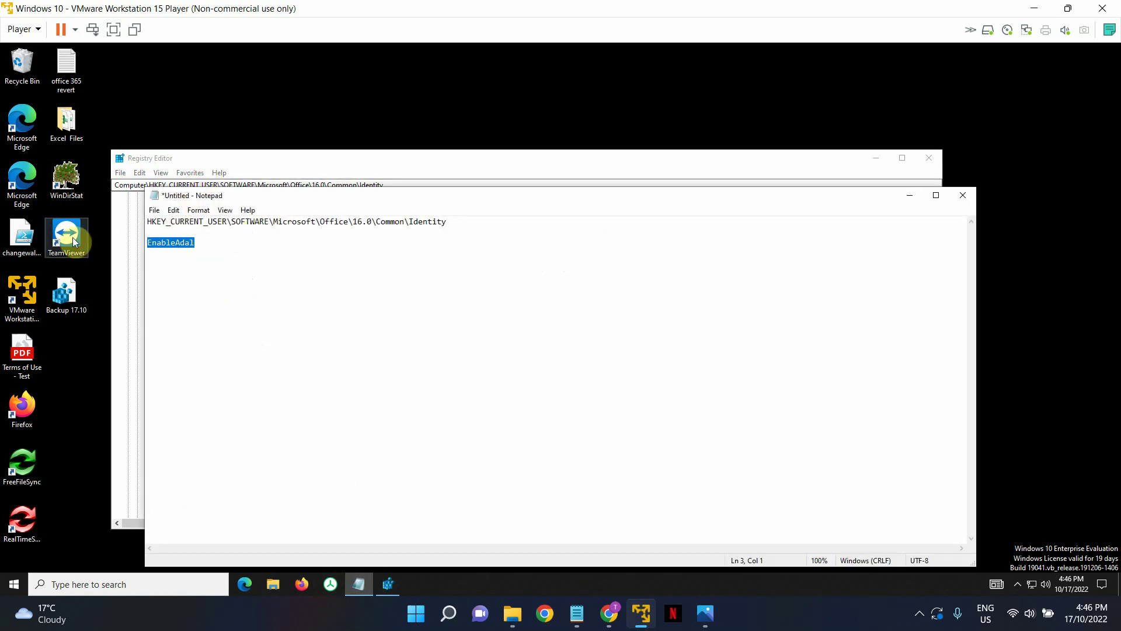
left_click(905, 194)
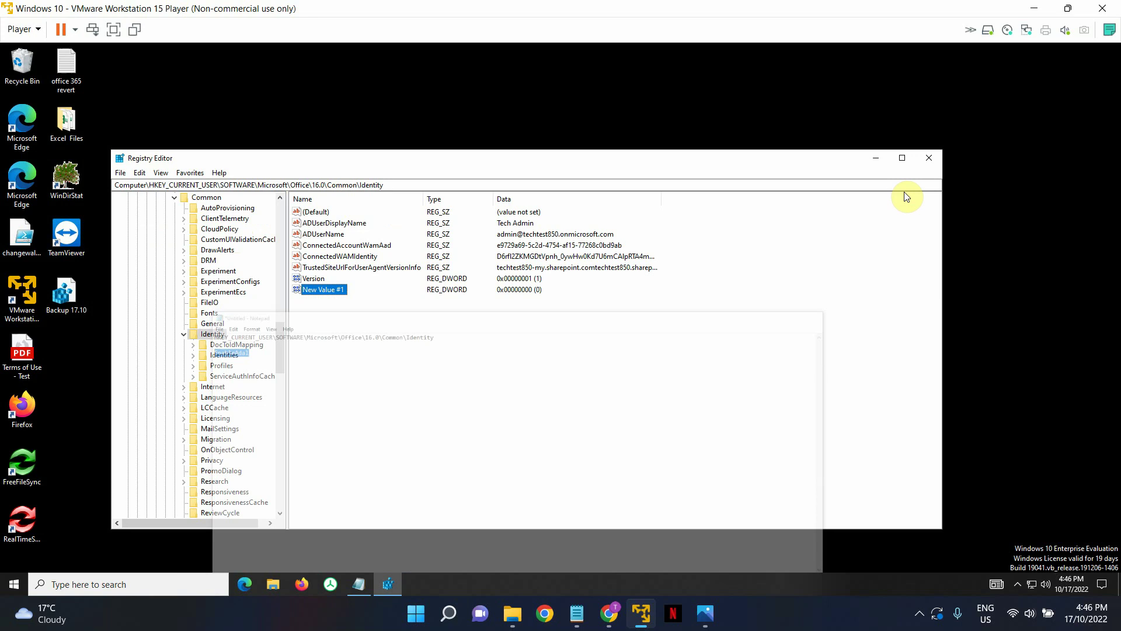
right_click(327, 286)
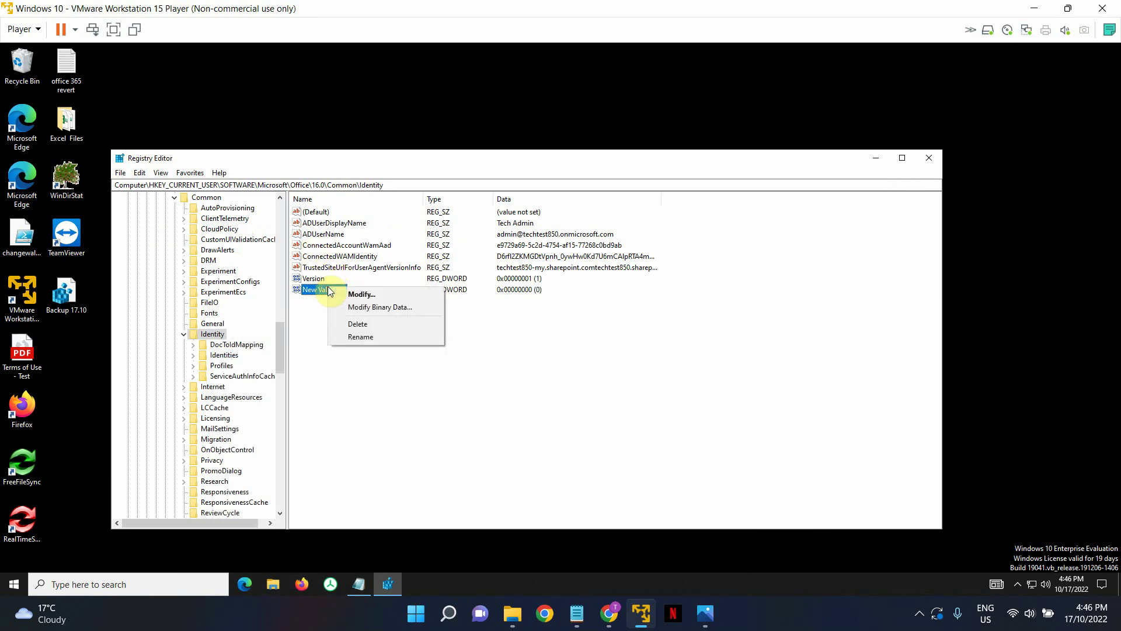
left_click(350, 336)
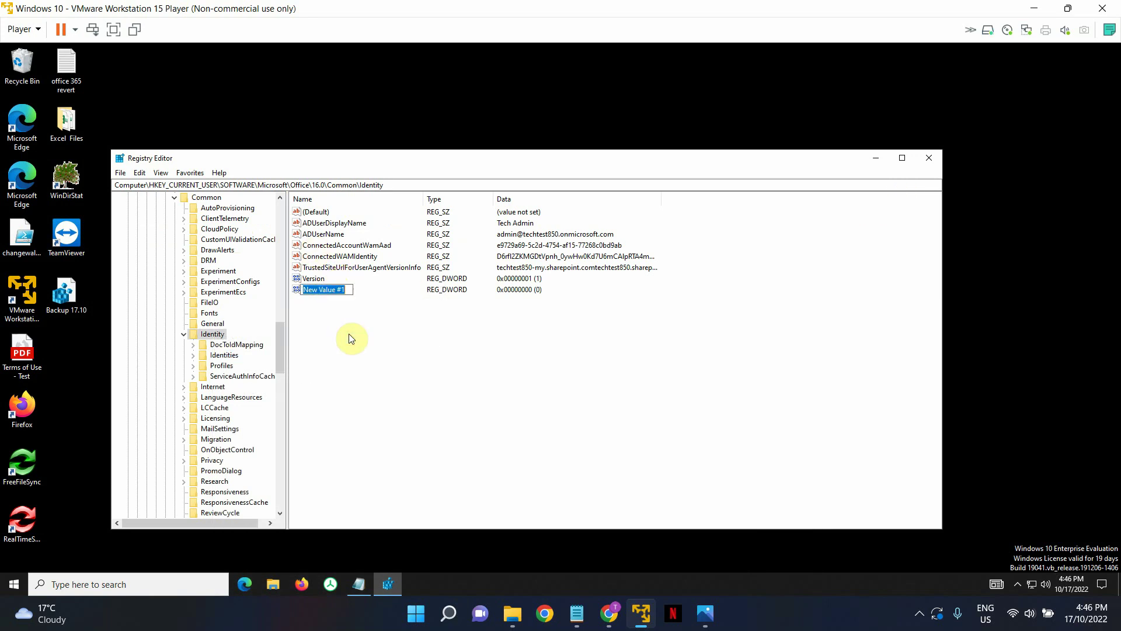
key("BackSpace")
key("ctrl+v")
key("Return")
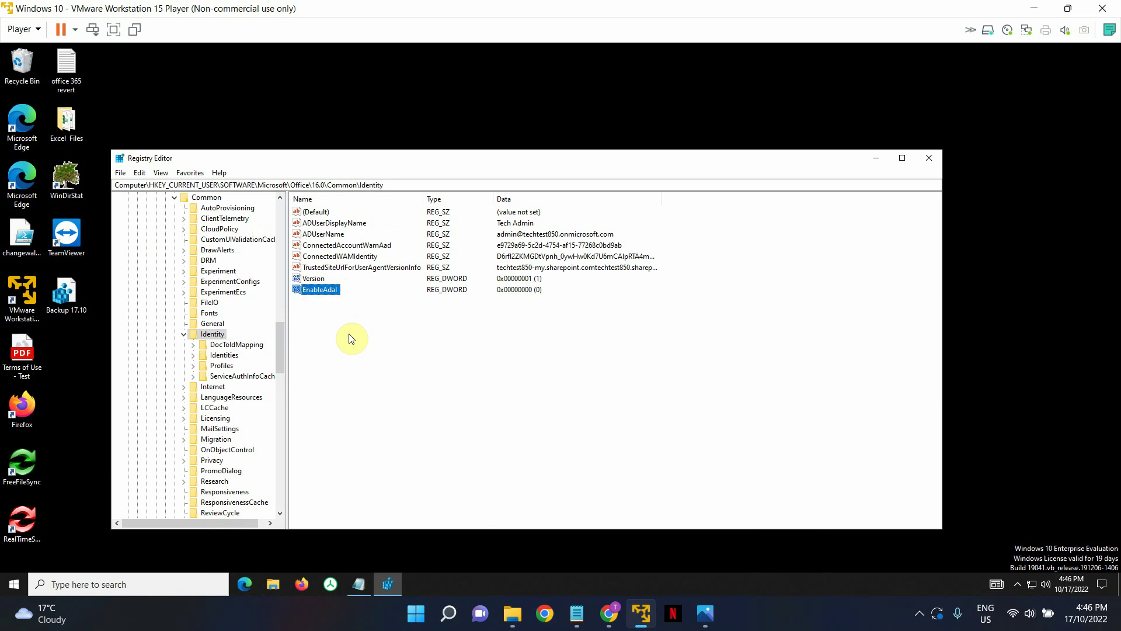
double_click(326, 290)
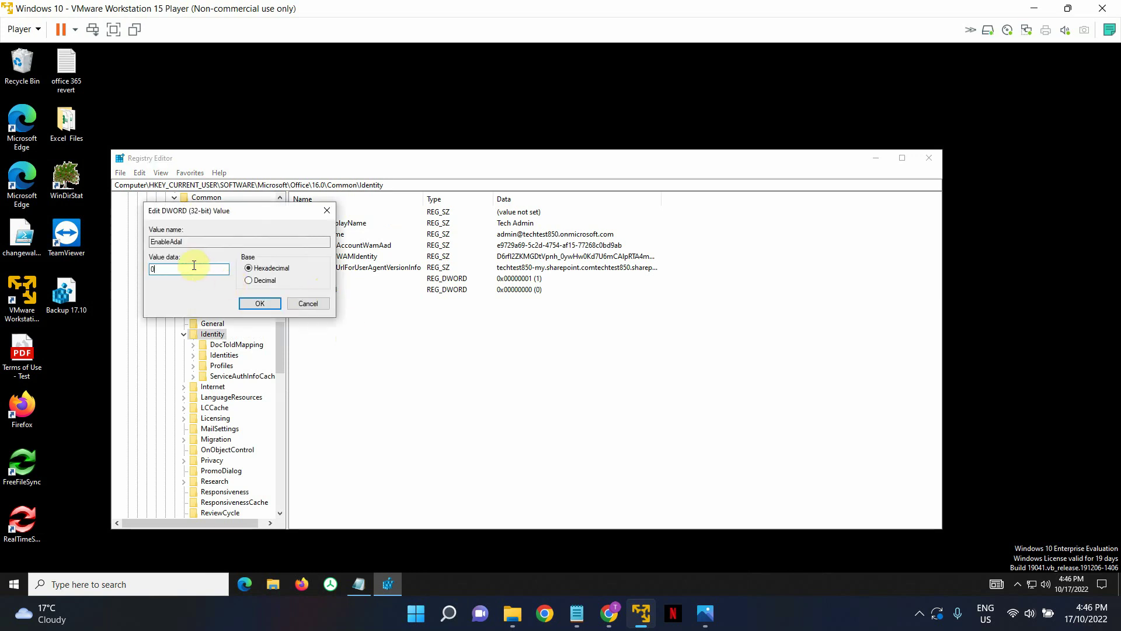
Set EnableAdal's data to 1, then bring up the Start menu's restart options.
type("1")
left_click(260, 303)
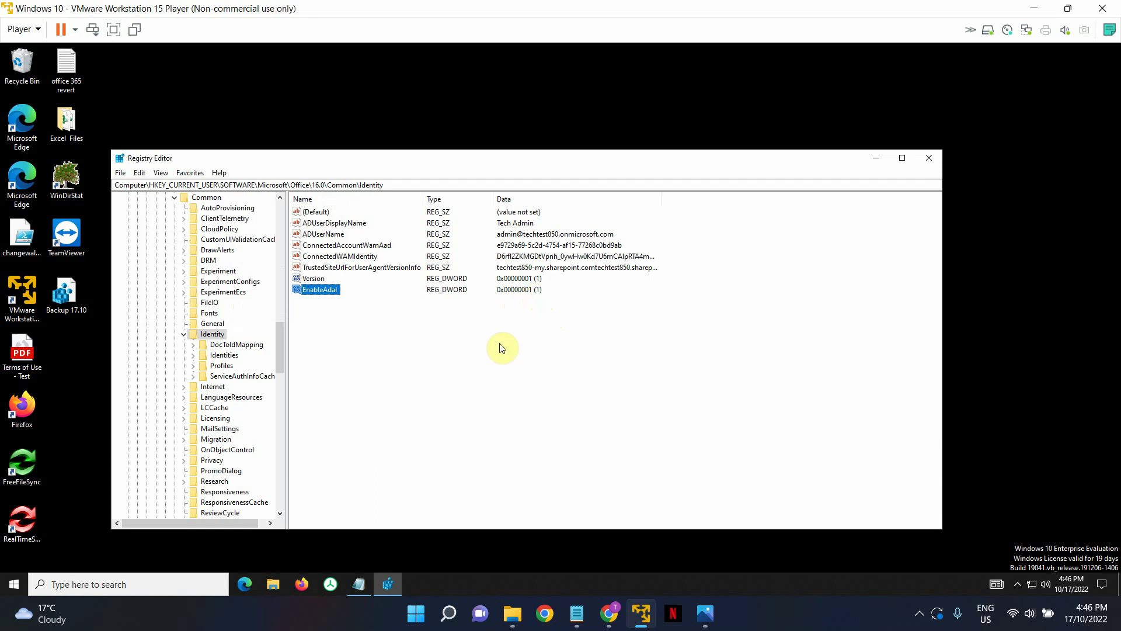
left_click(17, 582)
left_click(14, 563)
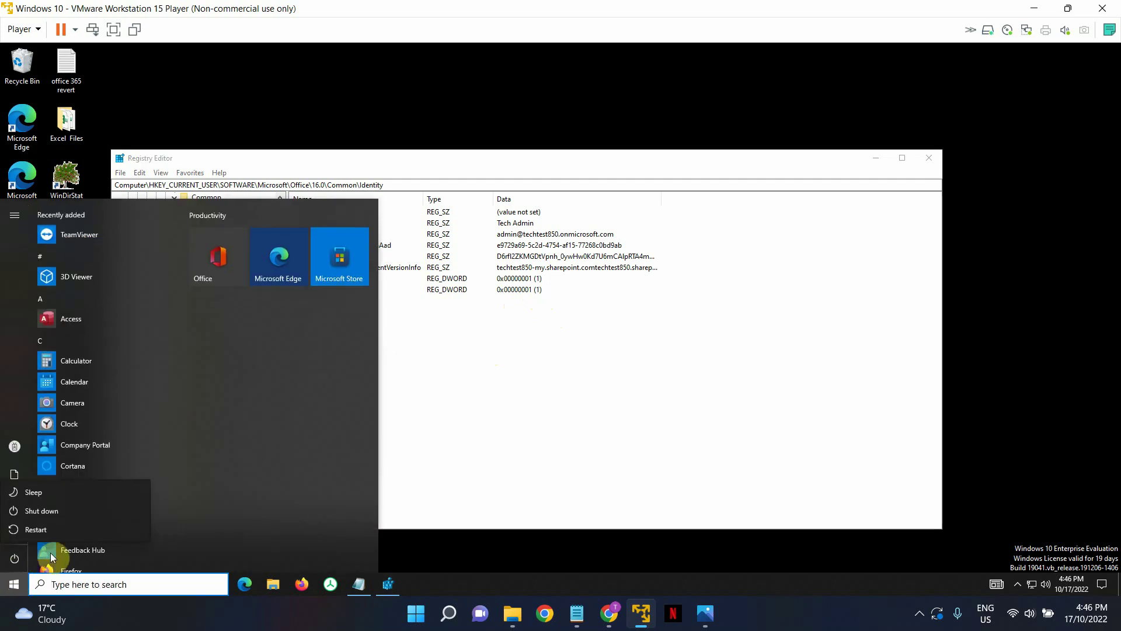